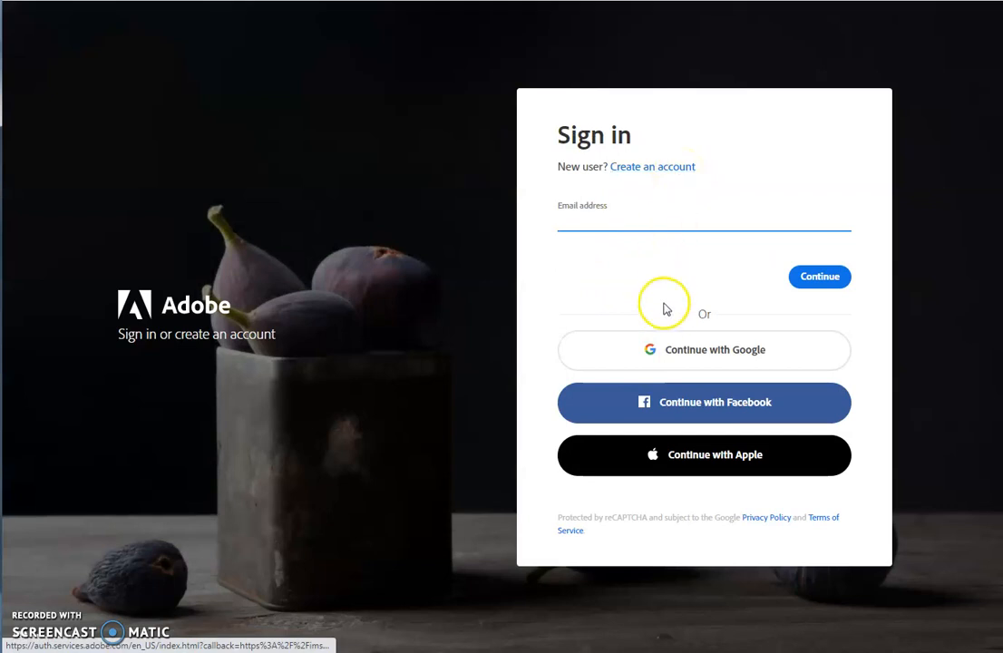
- Sign in with Google and look through the templates and recent projects on the Spark home page
left_click(673, 353)
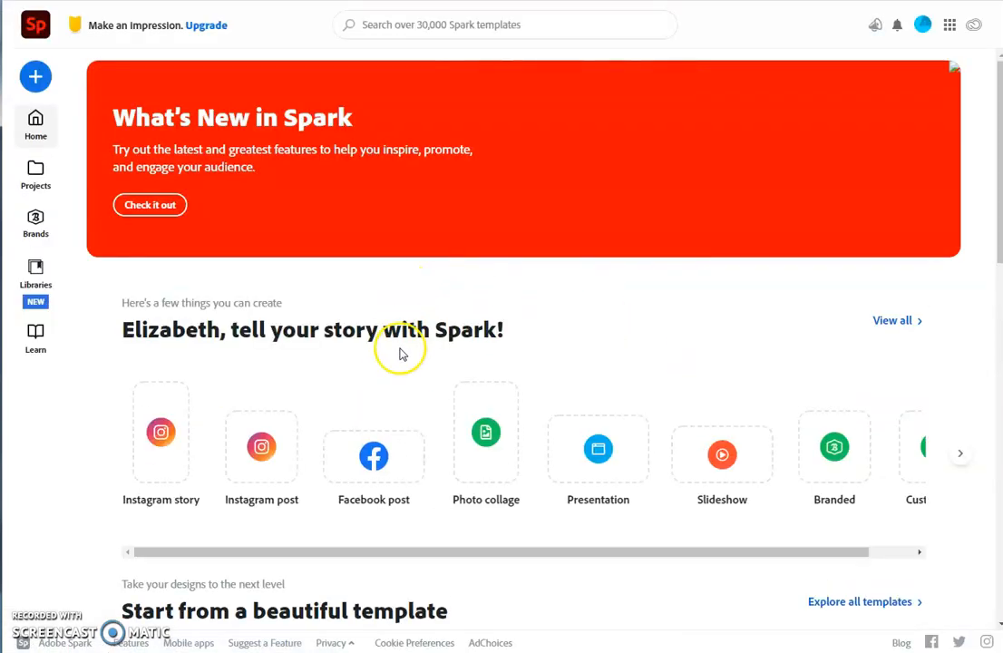
scroll(393, 358, "down", 5)
scroll(393, 361, "down", 2)
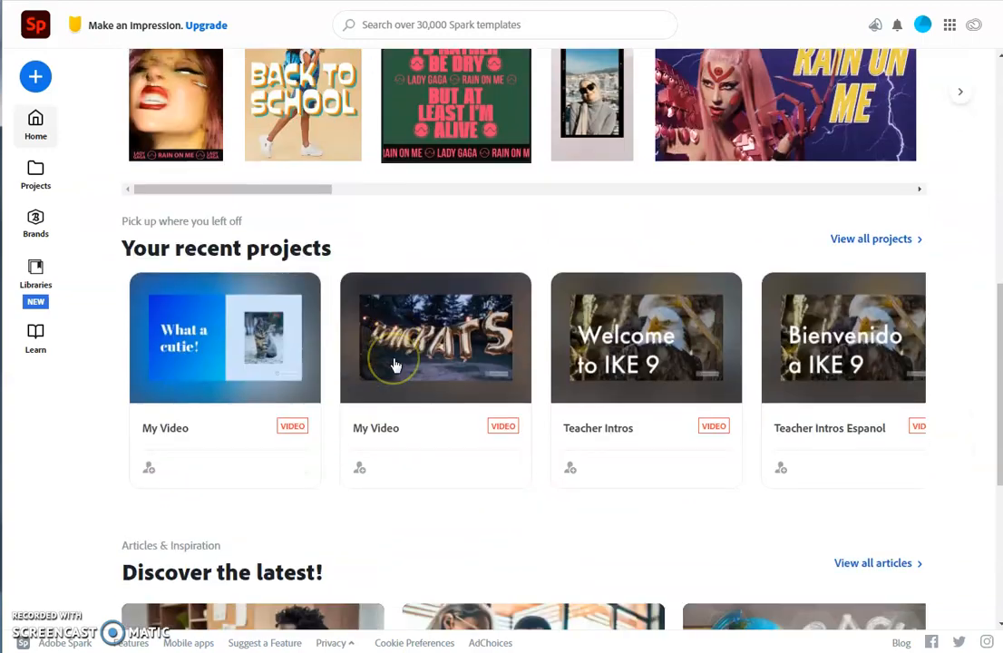
scroll(394, 360, "up", 4)
scroll(395, 364, "down", 2)
scroll(395, 364, "down", 5)
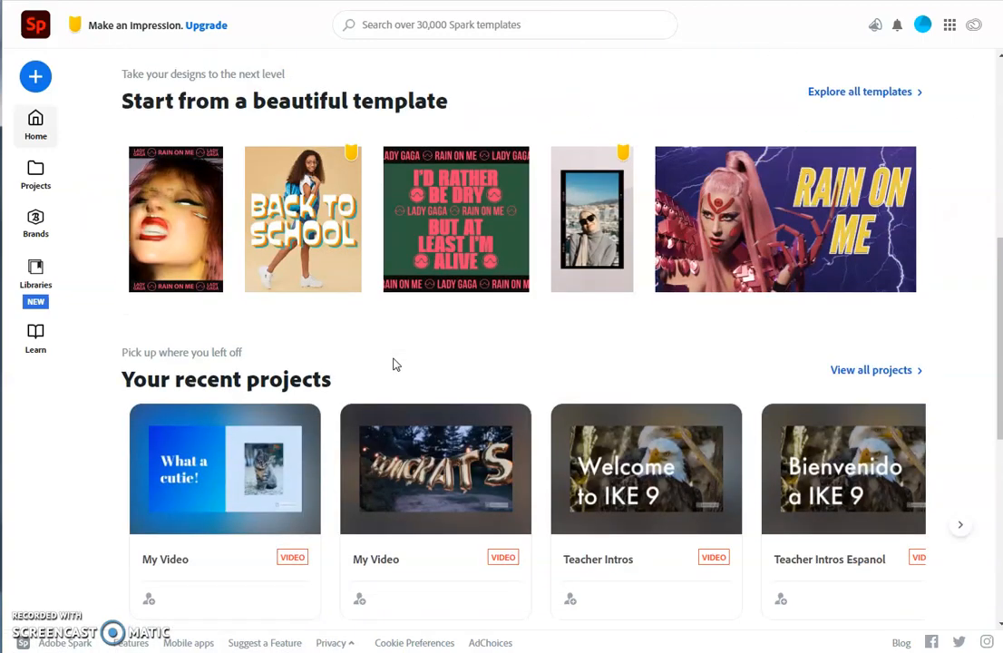
scroll(395, 365, "down", 1)
scroll(394, 365, "up", 5)
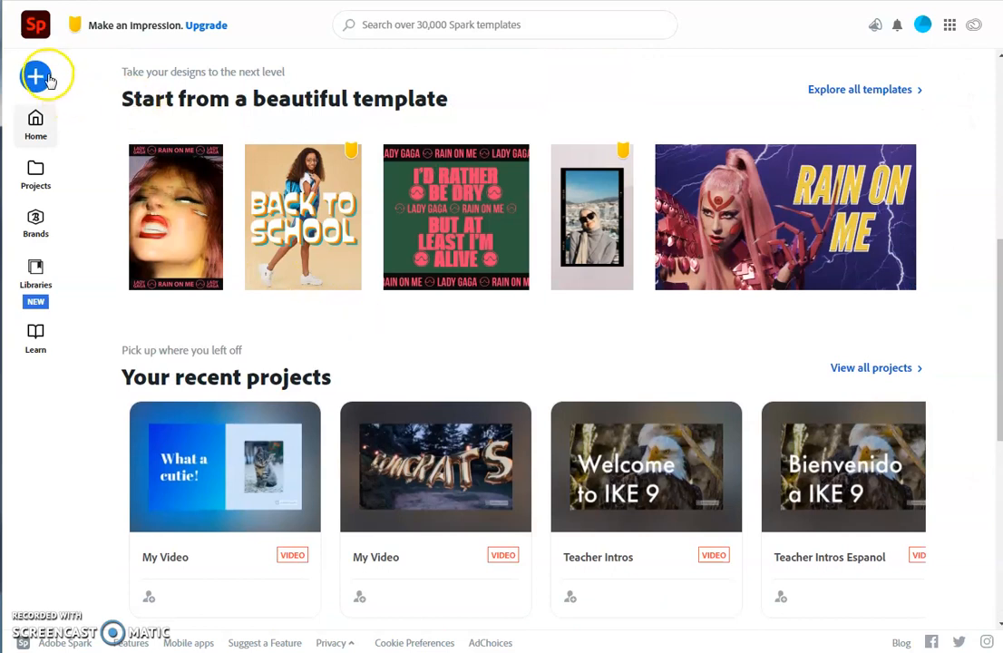
- Create a new video project from scratch, skipping the title and dismissing the quick tips tutorial
left_click(36, 77)
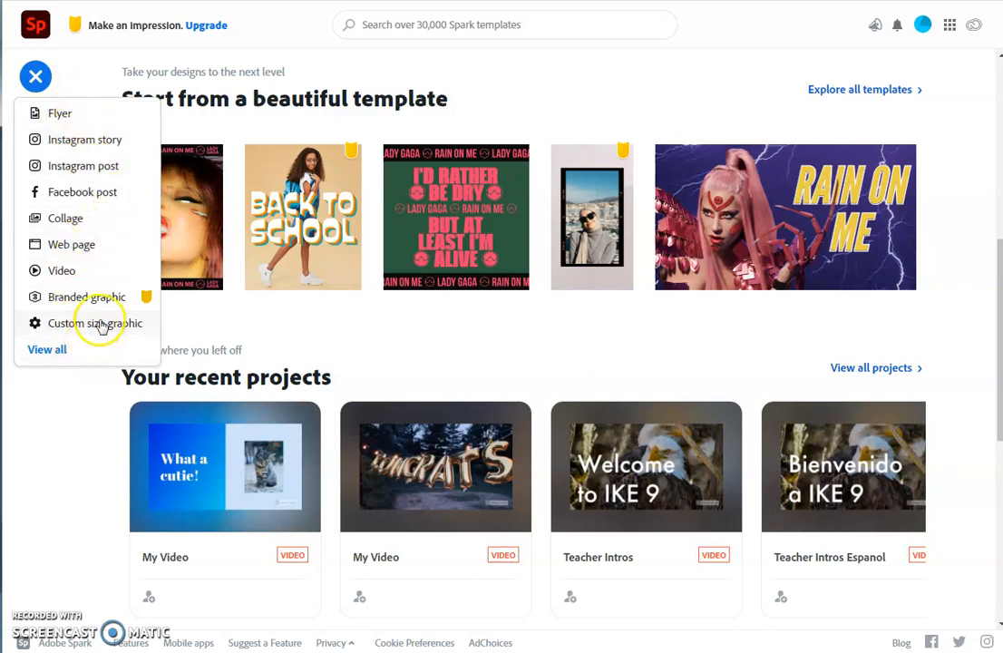
left_click(62, 272)
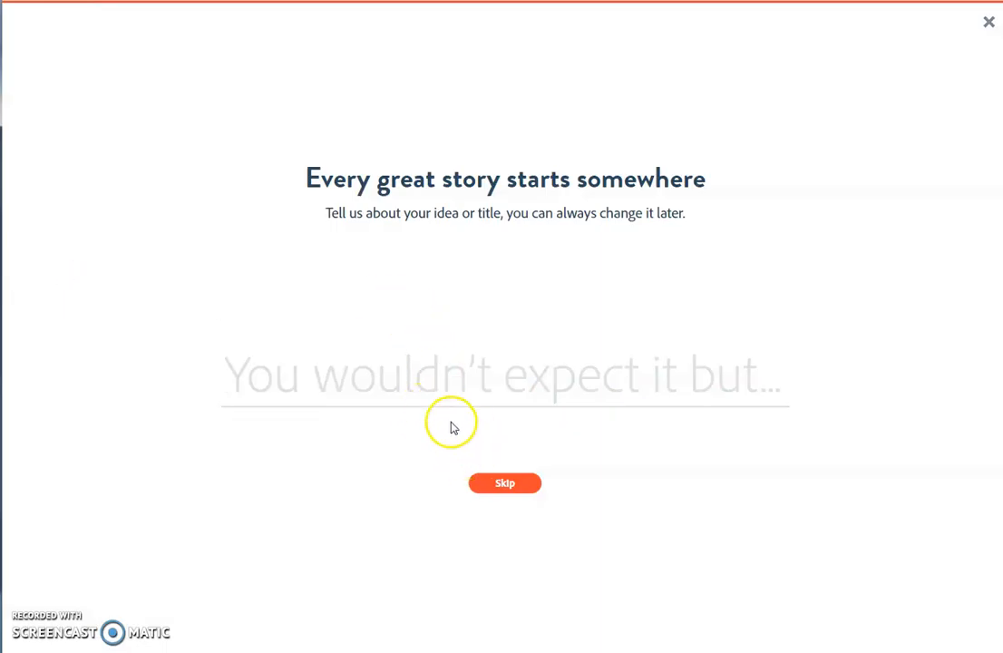
left_click(498, 484)
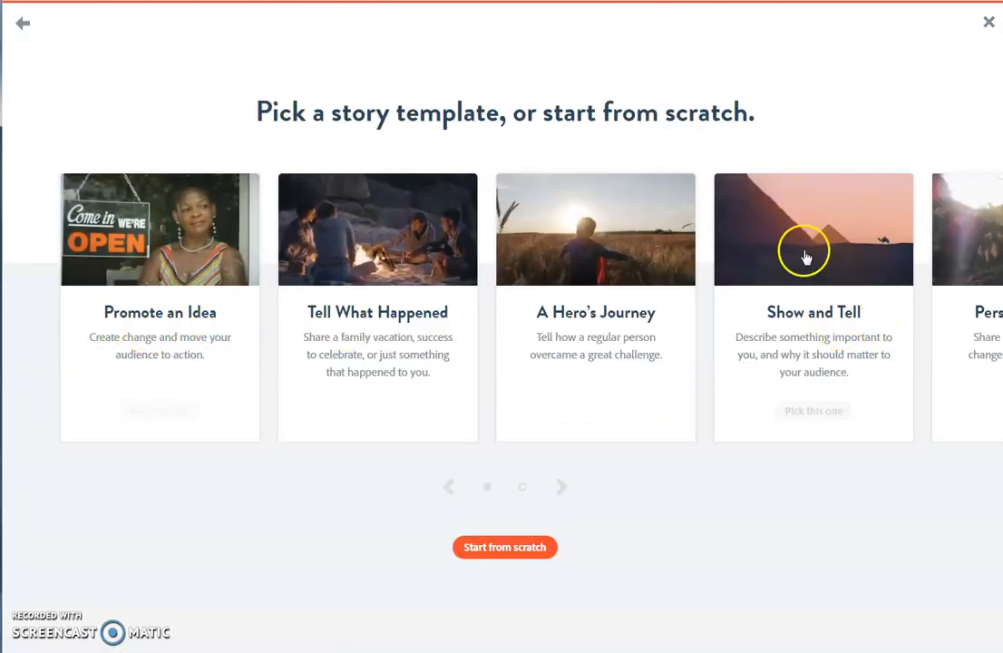
left_click(562, 487)
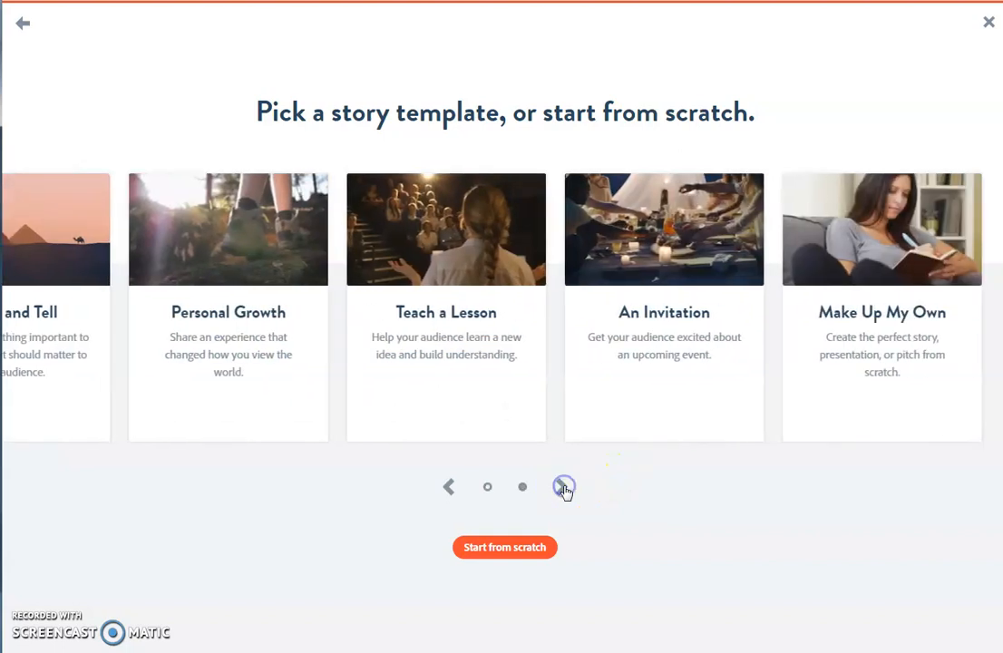
left_click(456, 490)
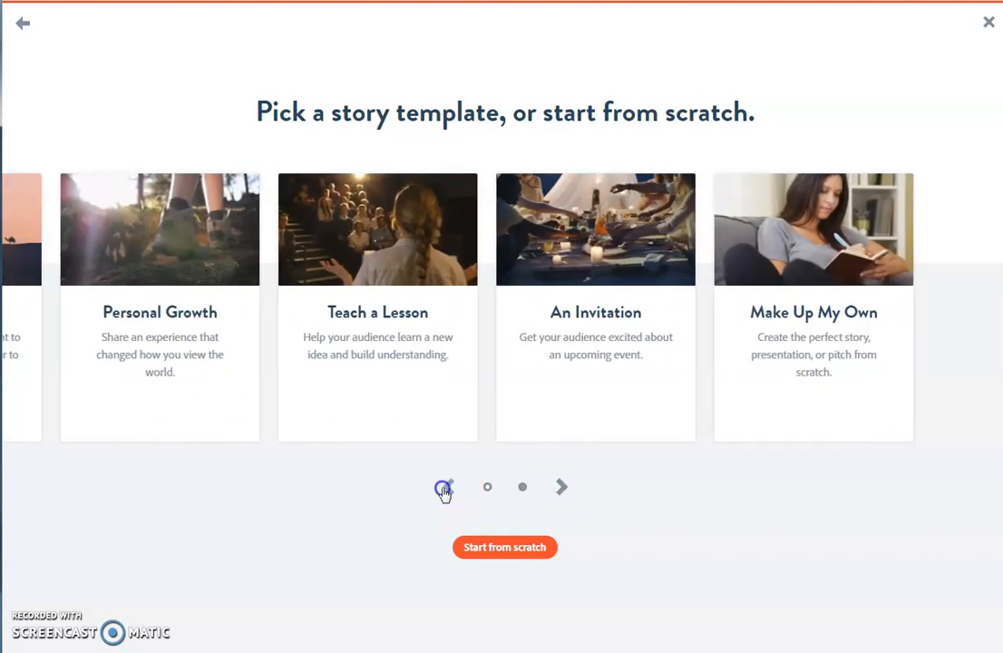
left_click(488, 550)
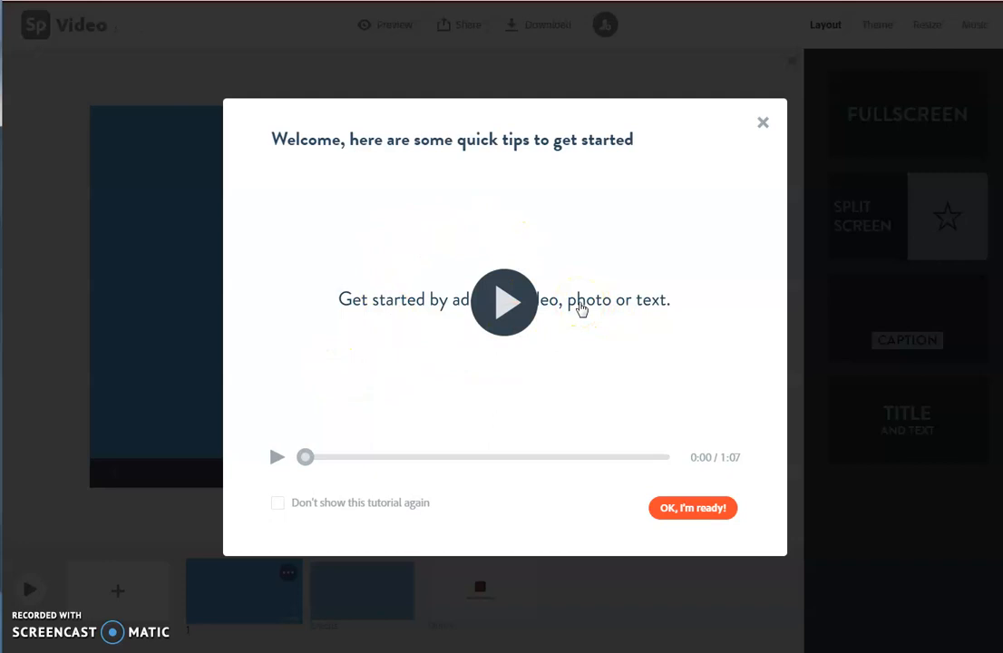
left_click(764, 124)
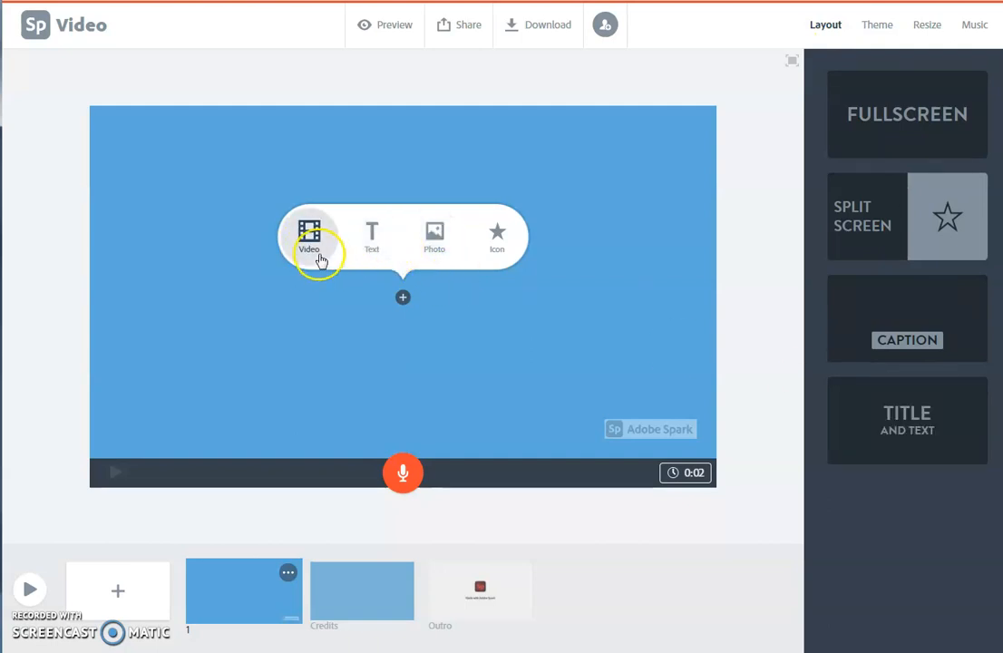
- Try the text "Hello" on the first slide at smaller and larger sizes, and delete it
left_click(374, 241)
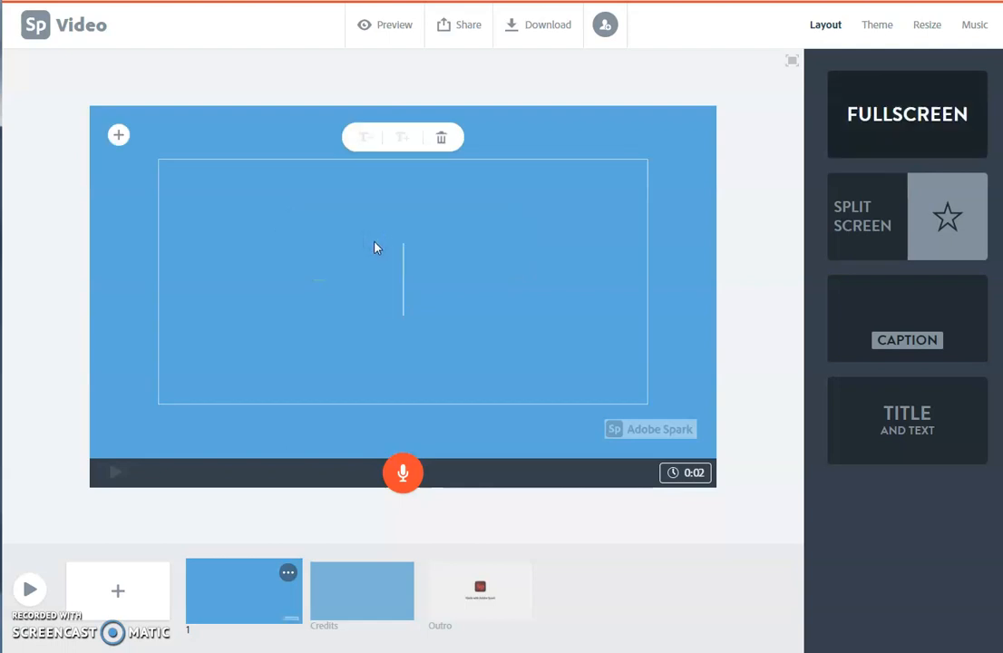
type("Hello")
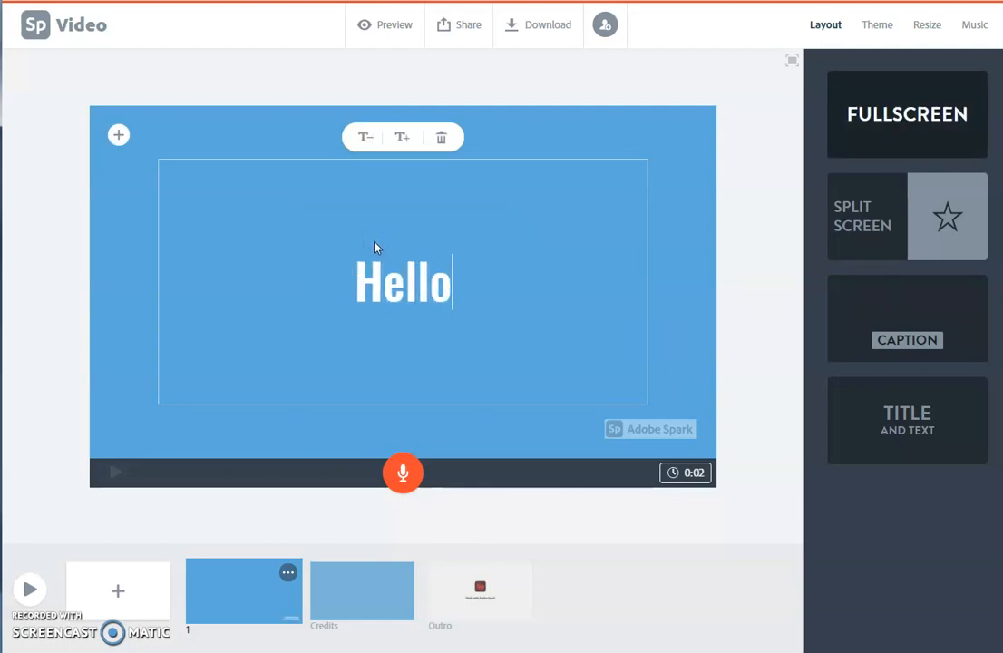
left_click(372, 139)
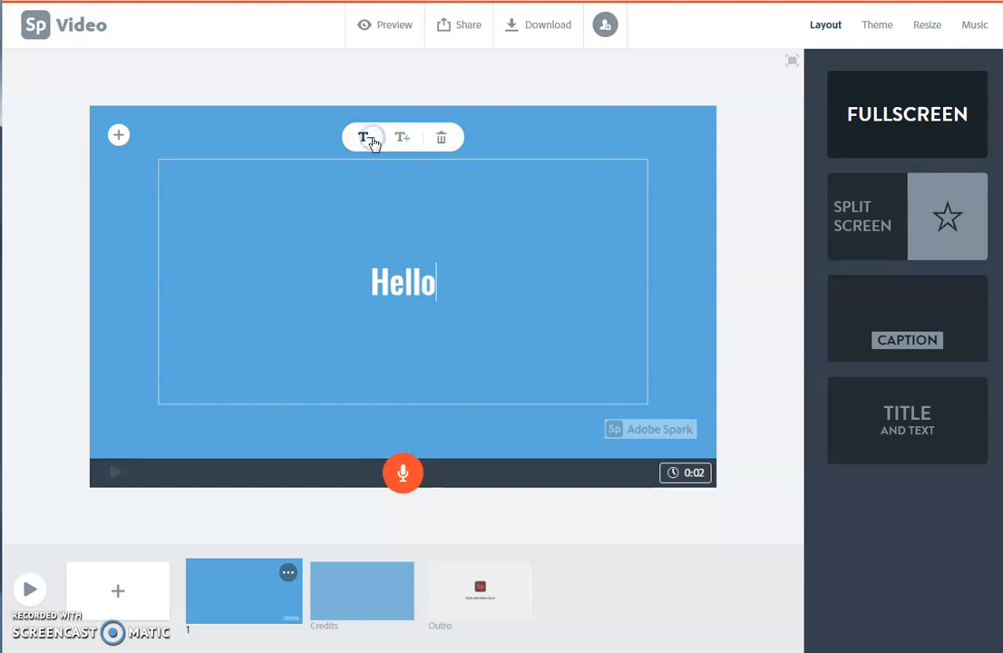
left_click(399, 141)
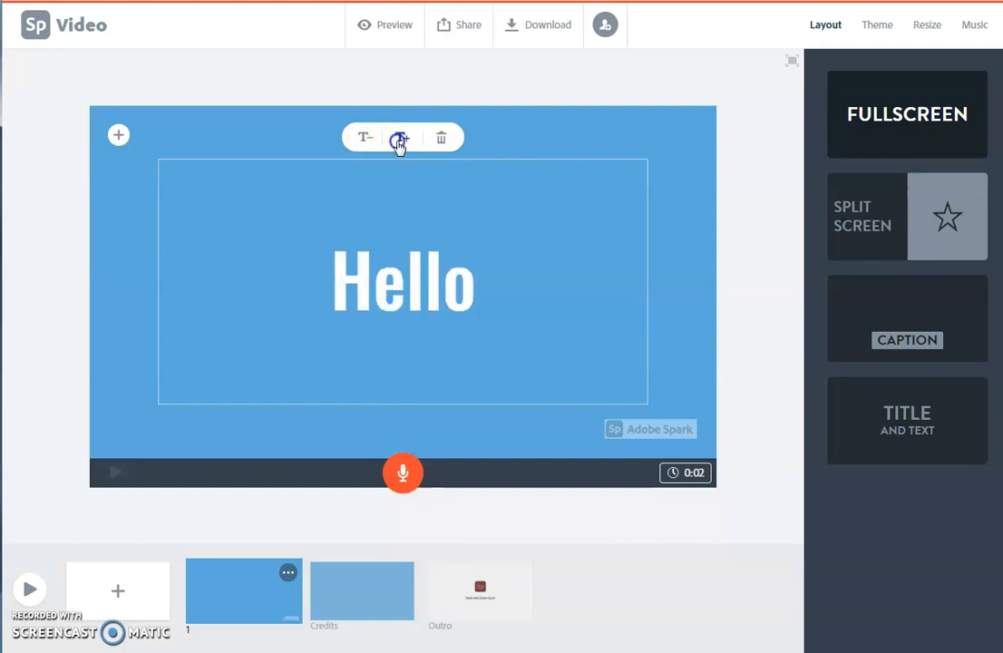
left_click(399, 141)
left_click(440, 138)
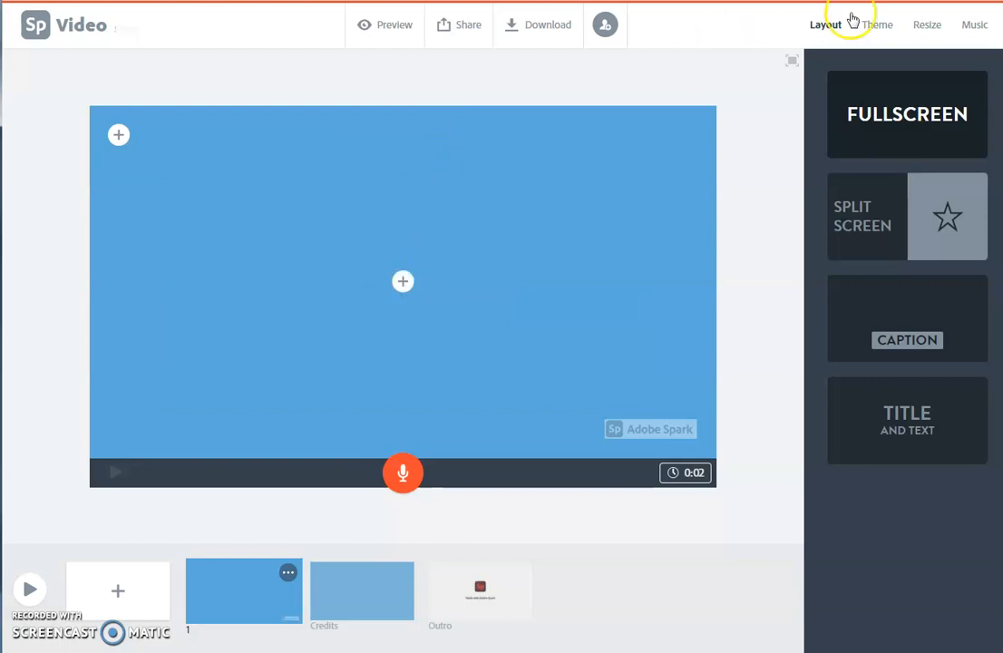
- Search the free photos for "cats" and add the white cat photo as the first slide's background
left_click(403, 281)
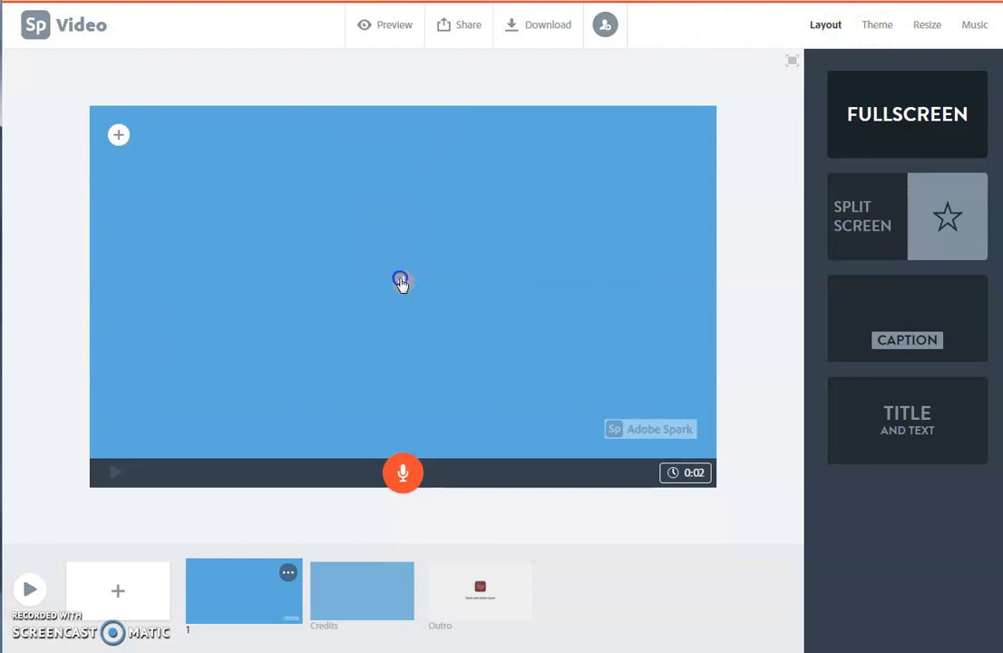
left_click(117, 134)
left_click(235, 124)
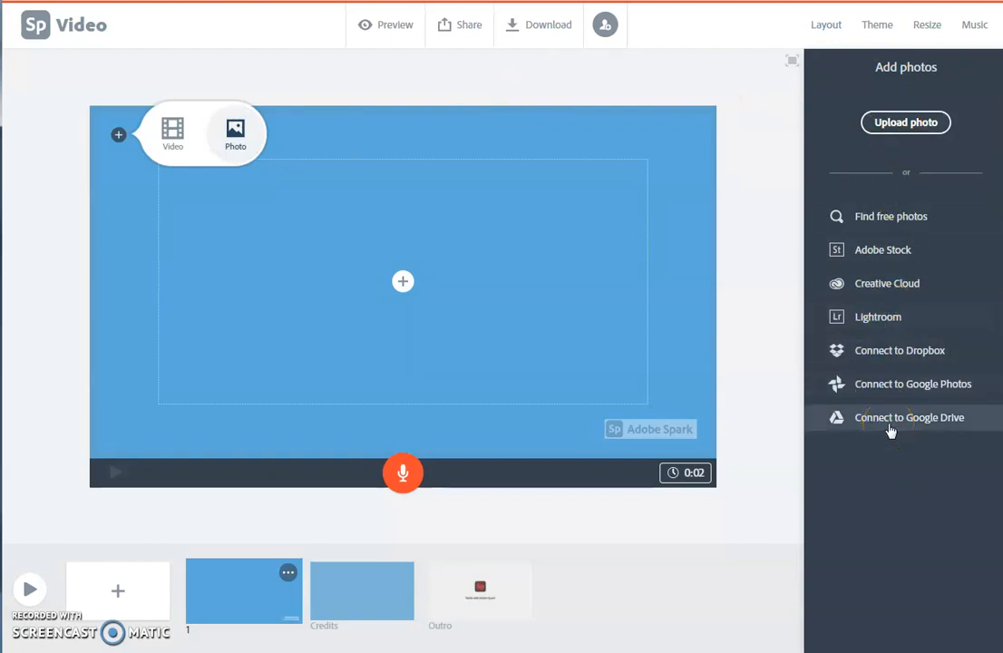
left_click(866, 217)
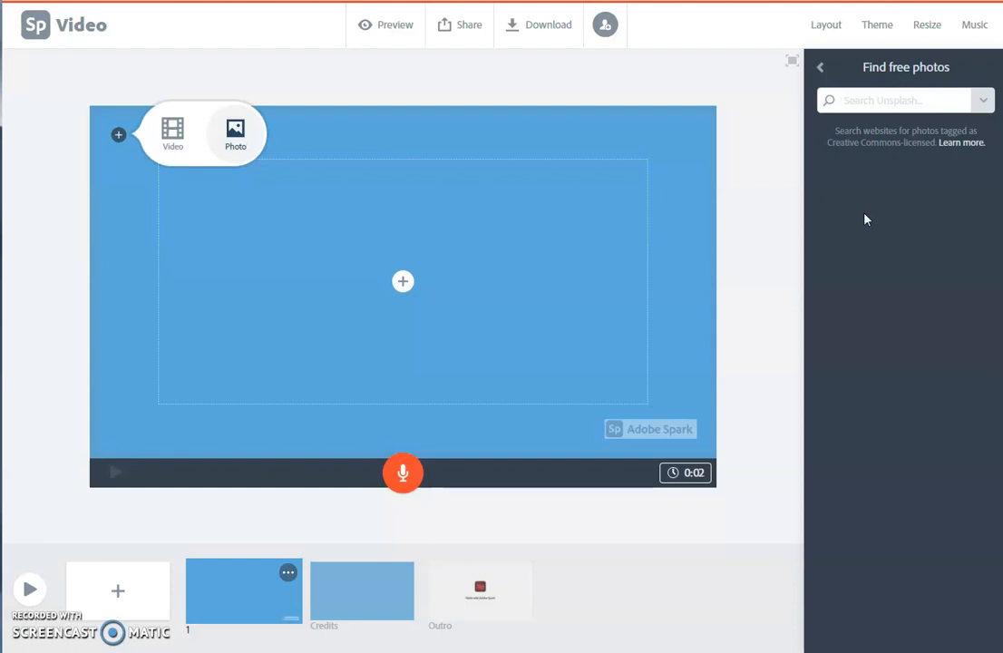
type("cats")
key("Return")
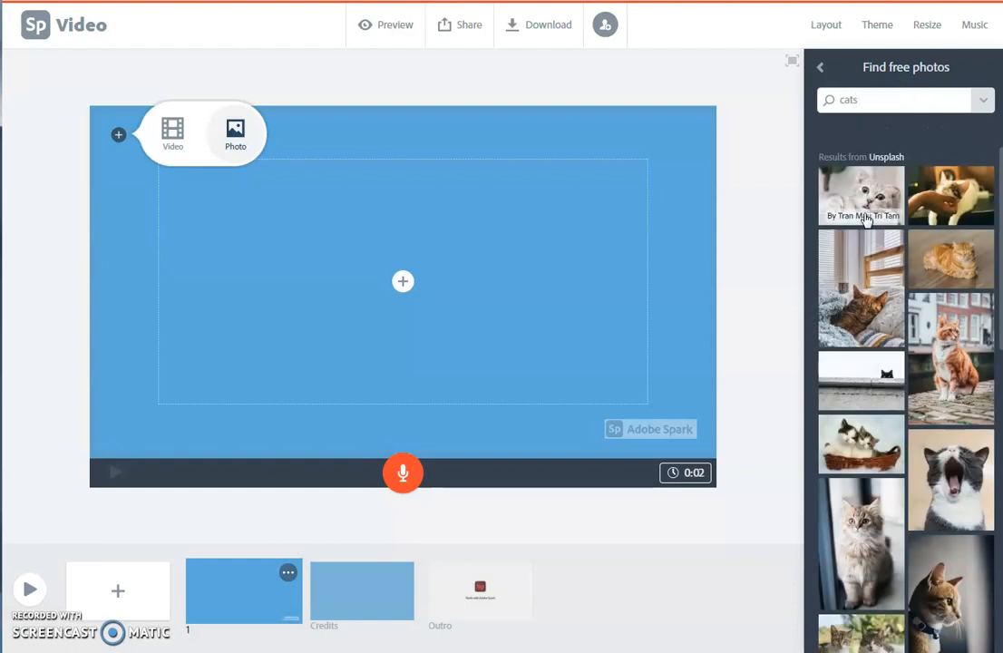
left_click(856, 197)
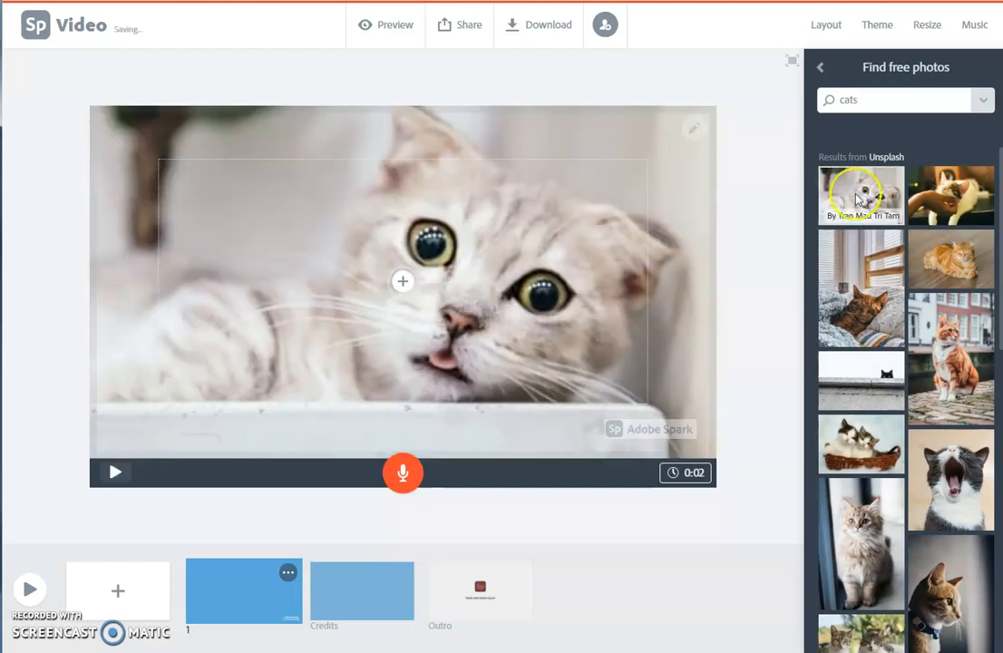
- Zoom the first slide's cat photo out until it fits inside the slide's inner frame
left_click(688, 131)
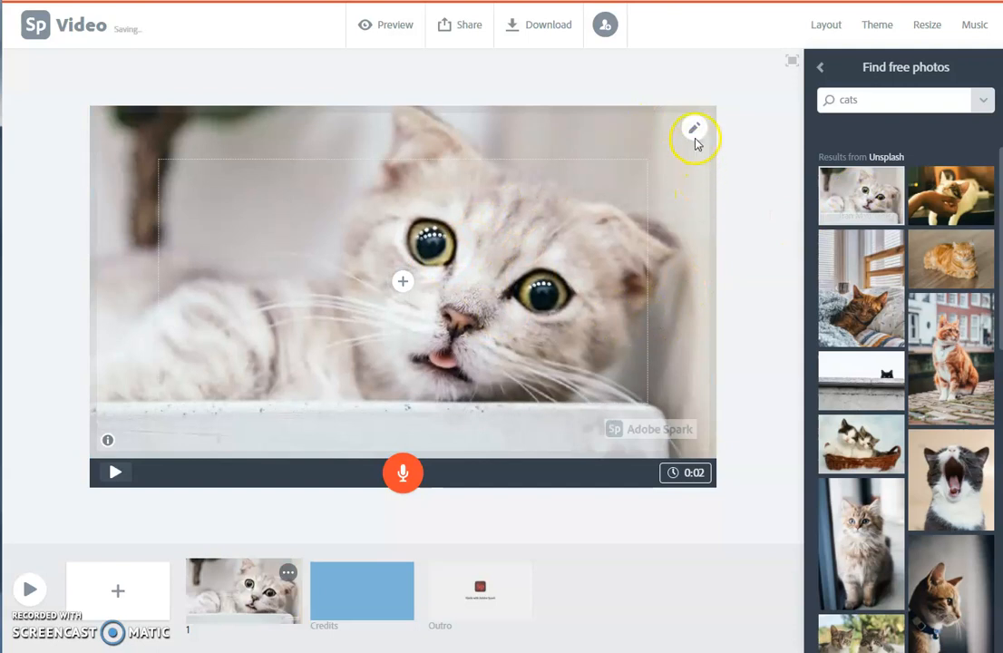
left_click(693, 134)
left_click(695, 175)
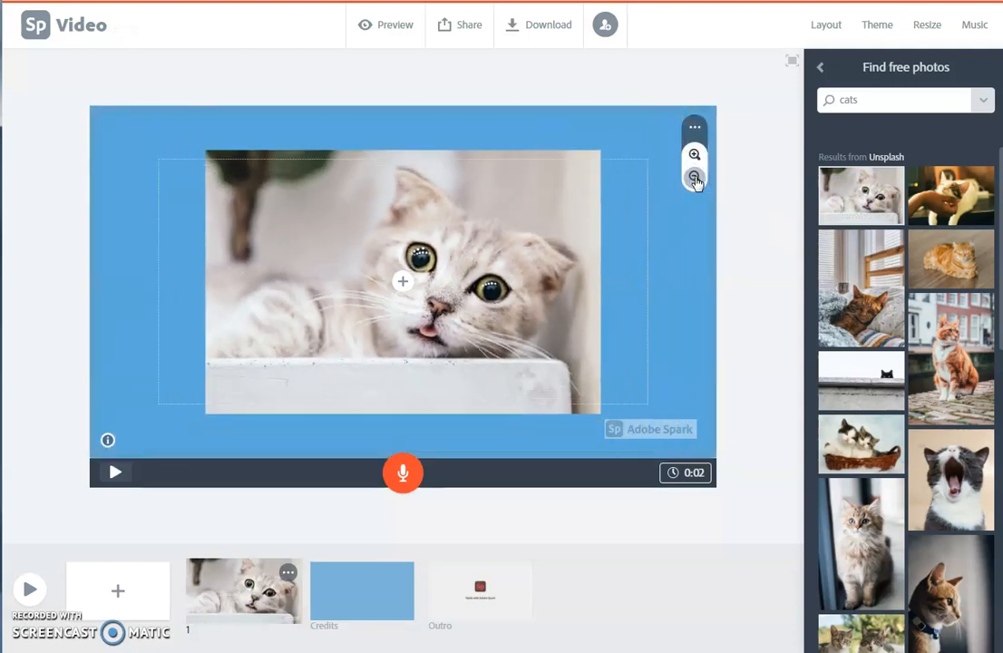
left_click(694, 178)
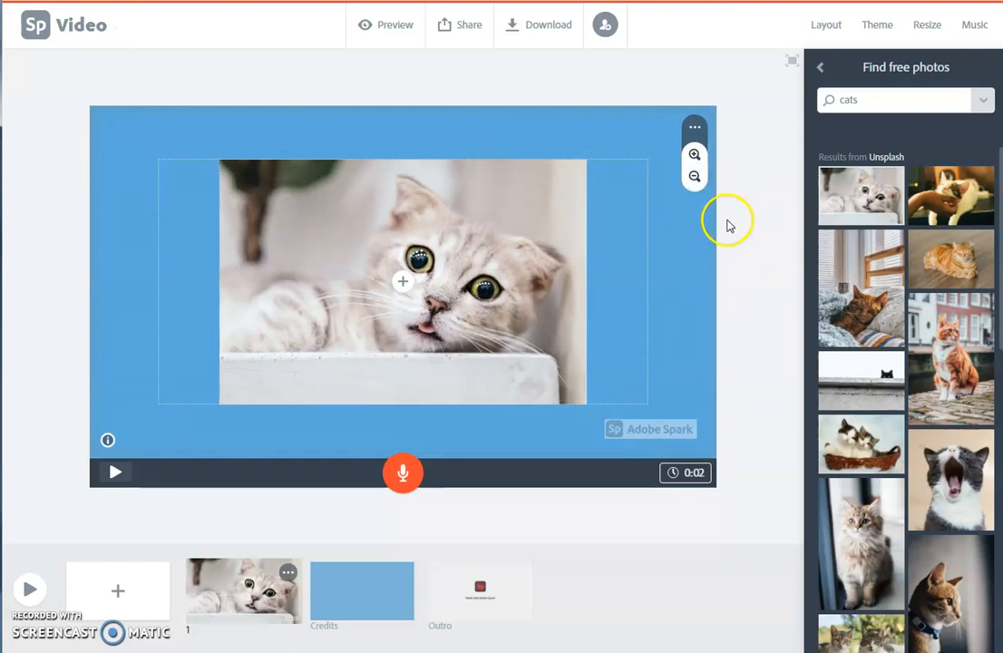
- Add a second slide with the Split Screen layout and place the sleeping orange cat photo in its right half
left_click(141, 614)
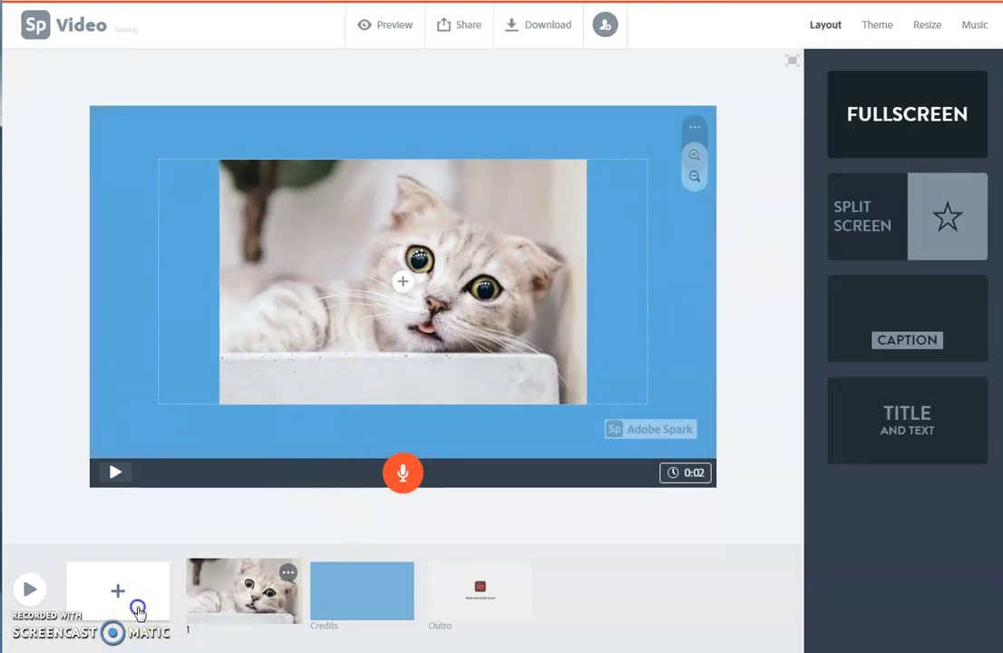
left_click(860, 215)
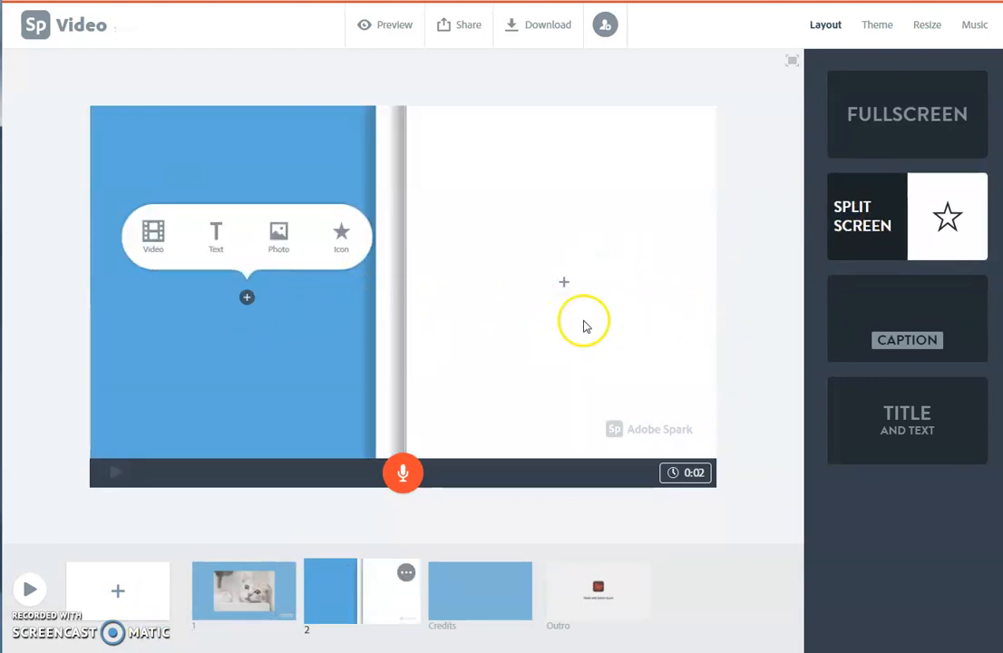
left_click(565, 284)
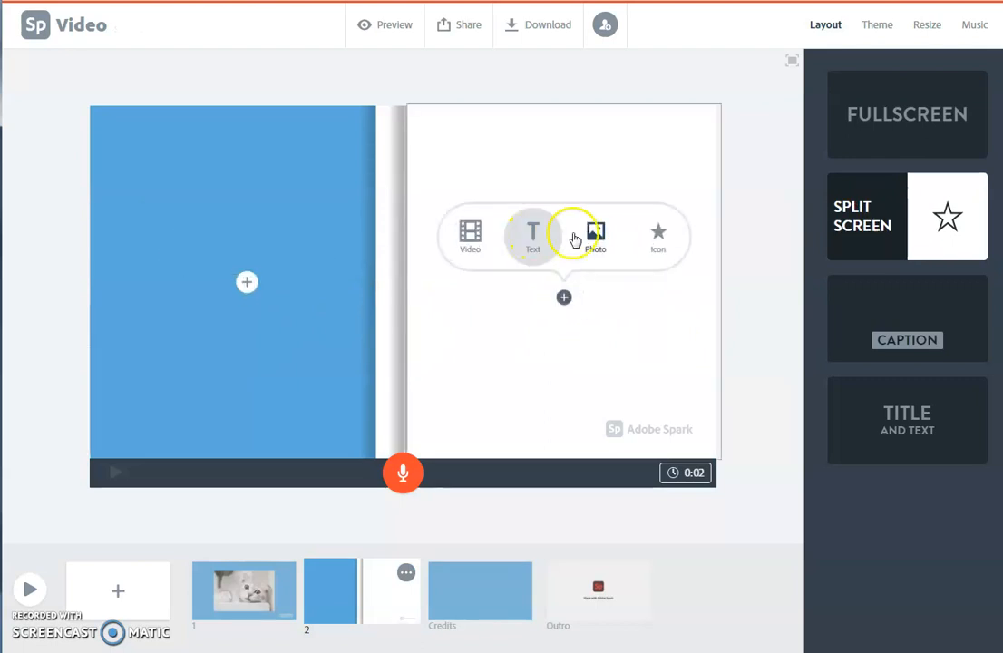
left_click(595, 233)
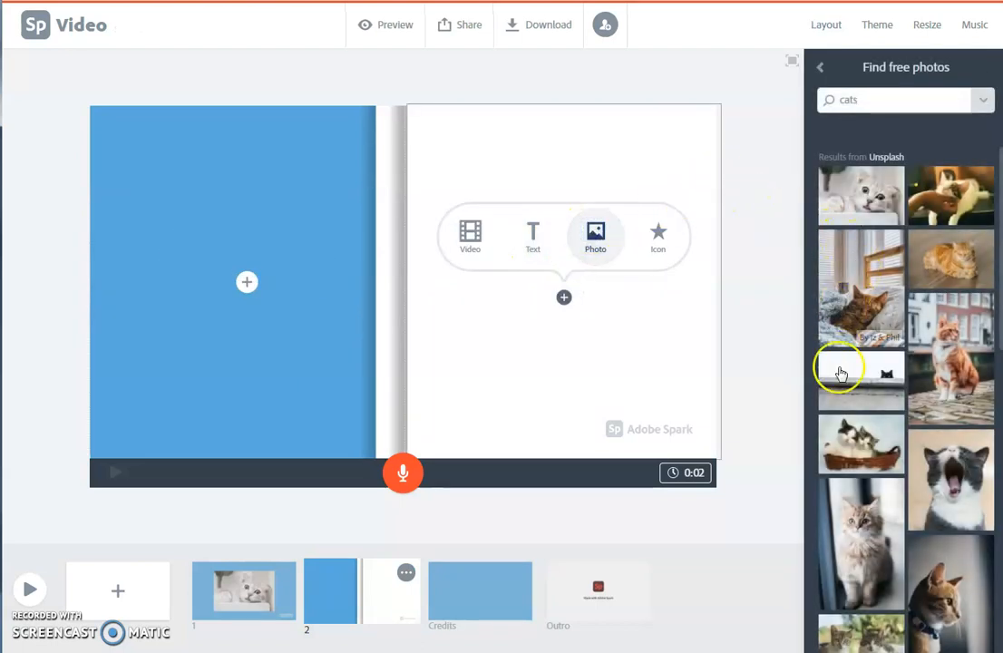
left_click(859, 343)
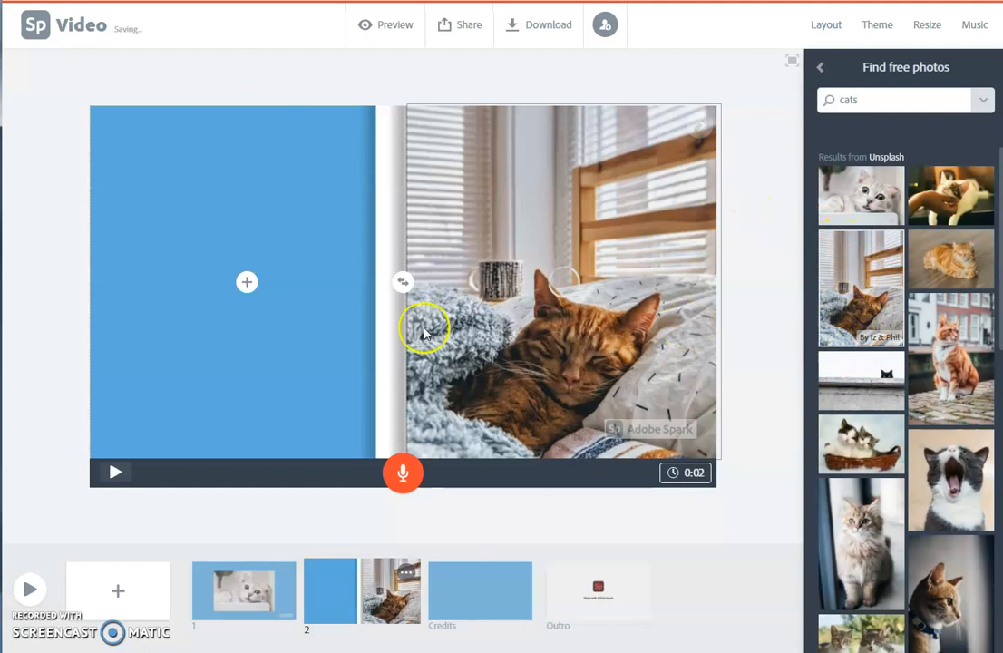
- Add the text "What a cutie!" to the left half of the second slide
left_click(245, 282)
left_click(237, 235)
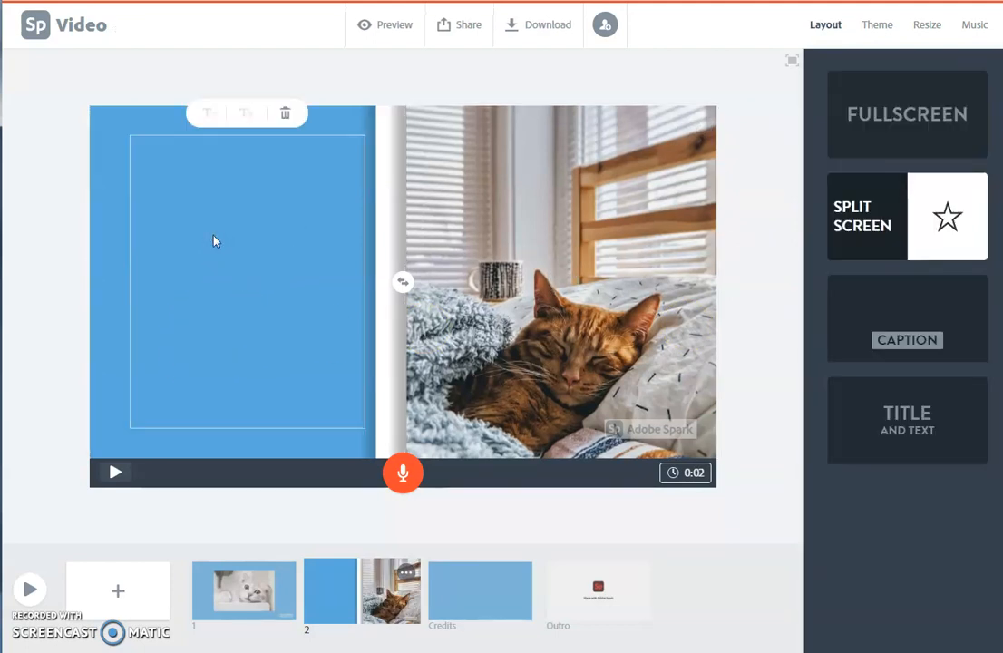
type("what a cu")
key("BackSpace")
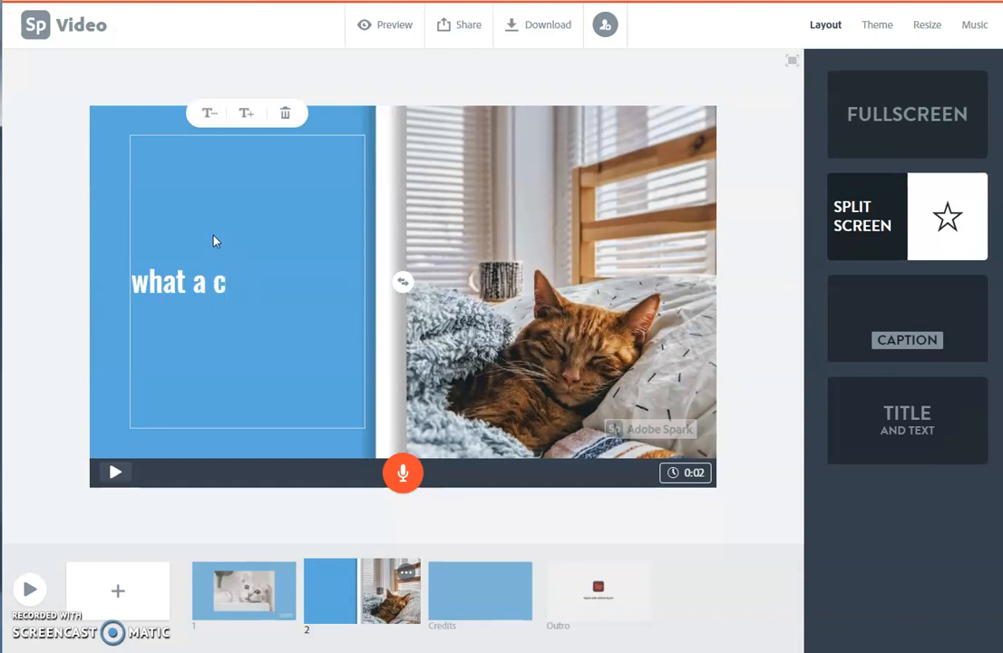
key("ctrl+a")
key("BackSpace")
type("Whja")
key("BackSpace")
key("BackSpace")
type("at a c")
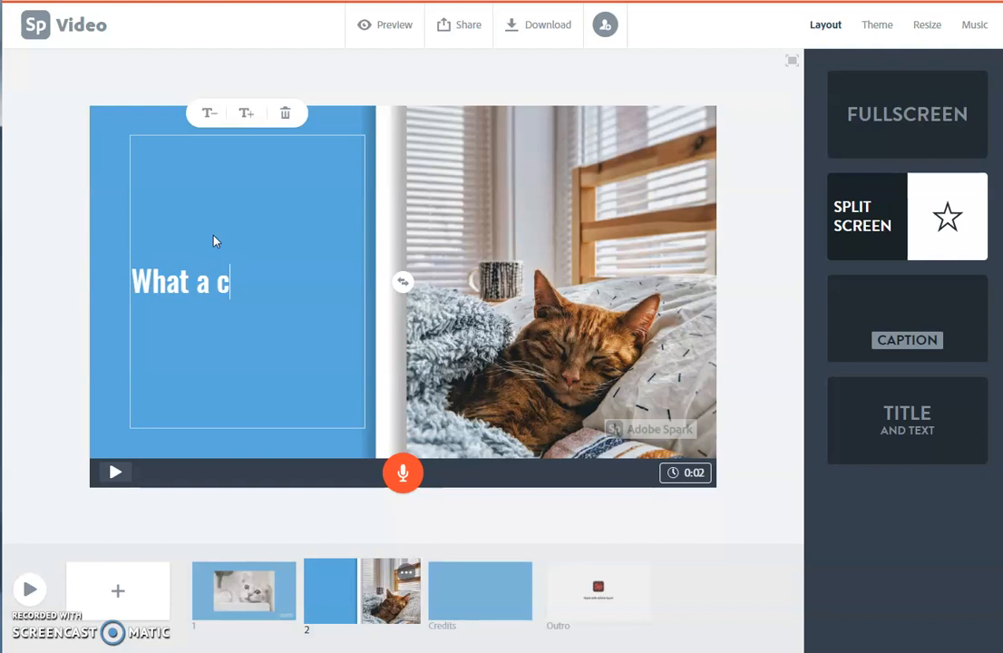
type("utie!")
left_click(284, 297)
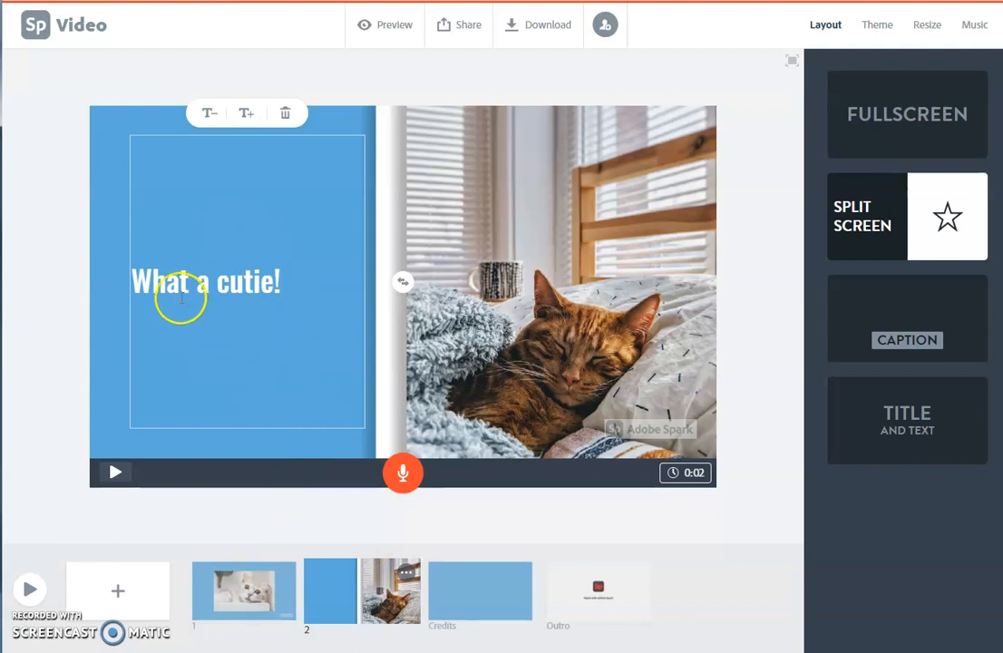
- Record voice narration for the second slide, allowing microphone access, and play the slide back
left_click(402, 473)
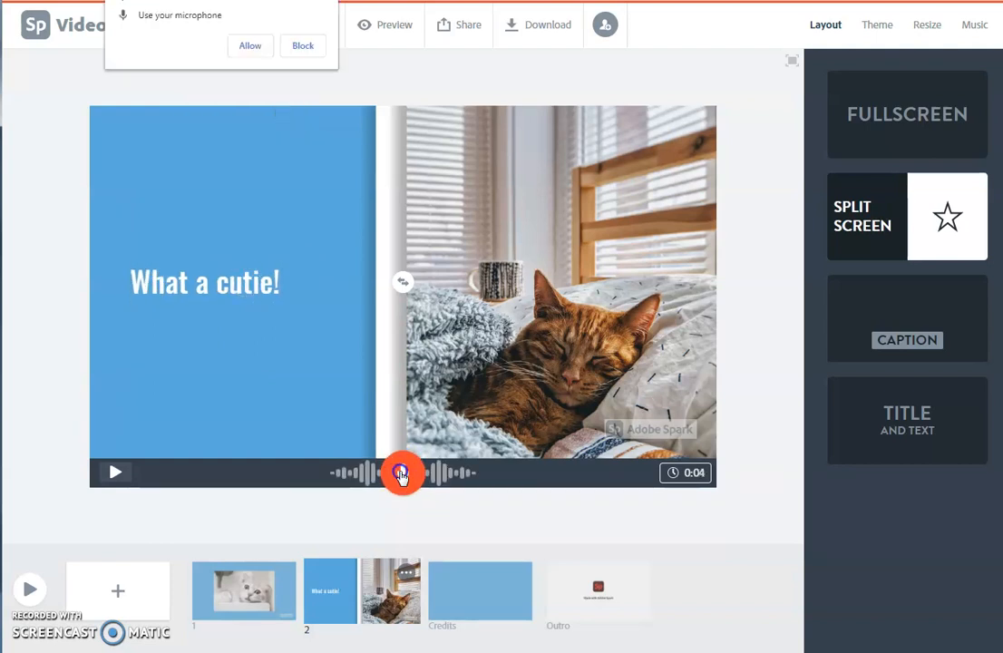
left_click(252, 45)
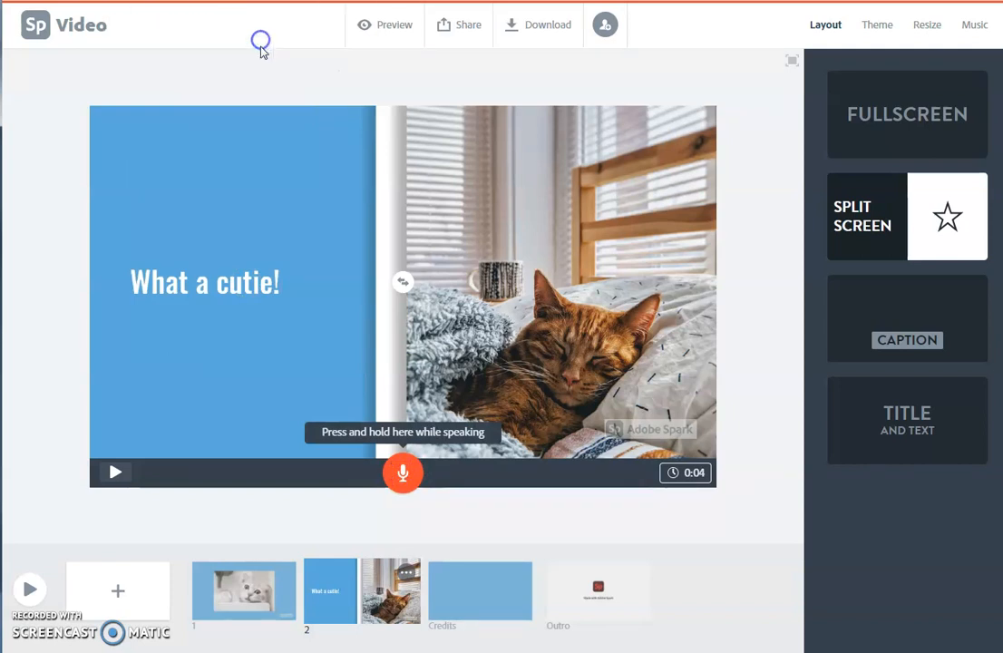
left_click(406, 474)
left_click(407, 474)
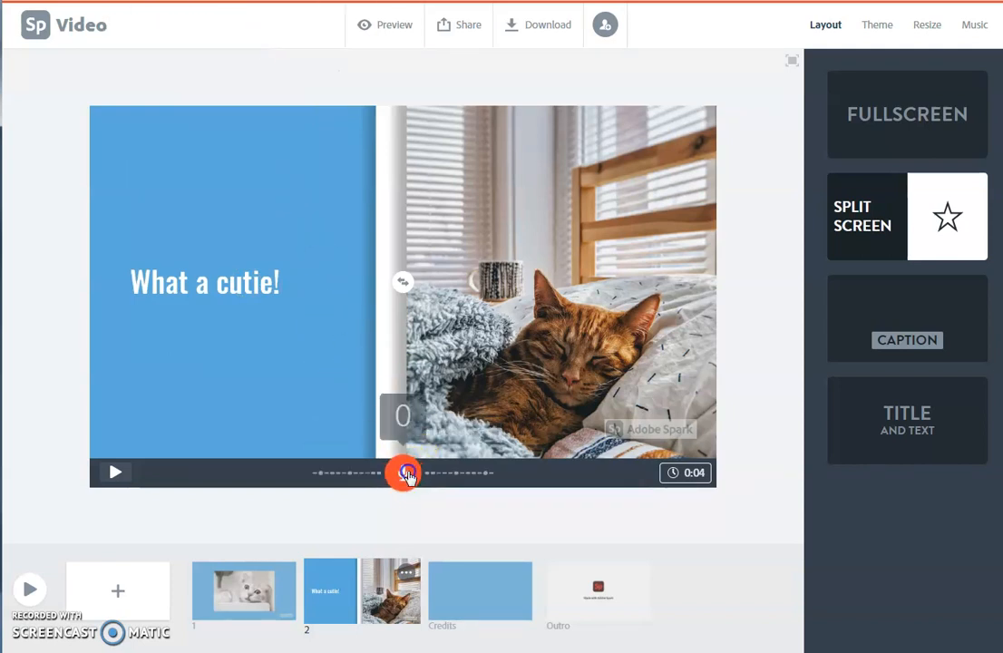
left_click(115, 472)
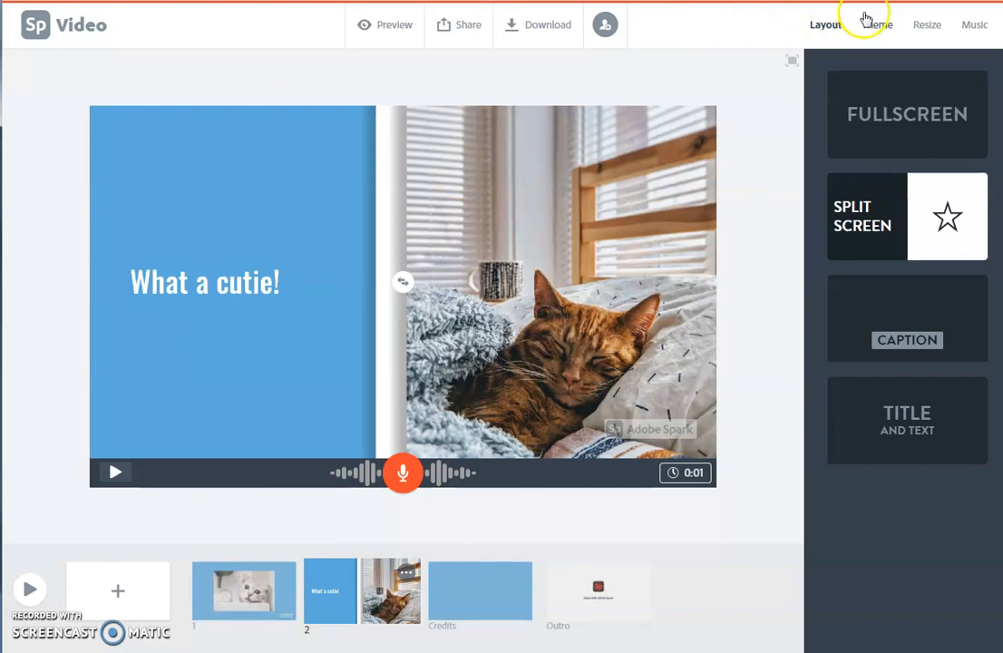
- Apply the Flair theme with its pink-orange gradient colour variant to the video
left_click(871, 25)
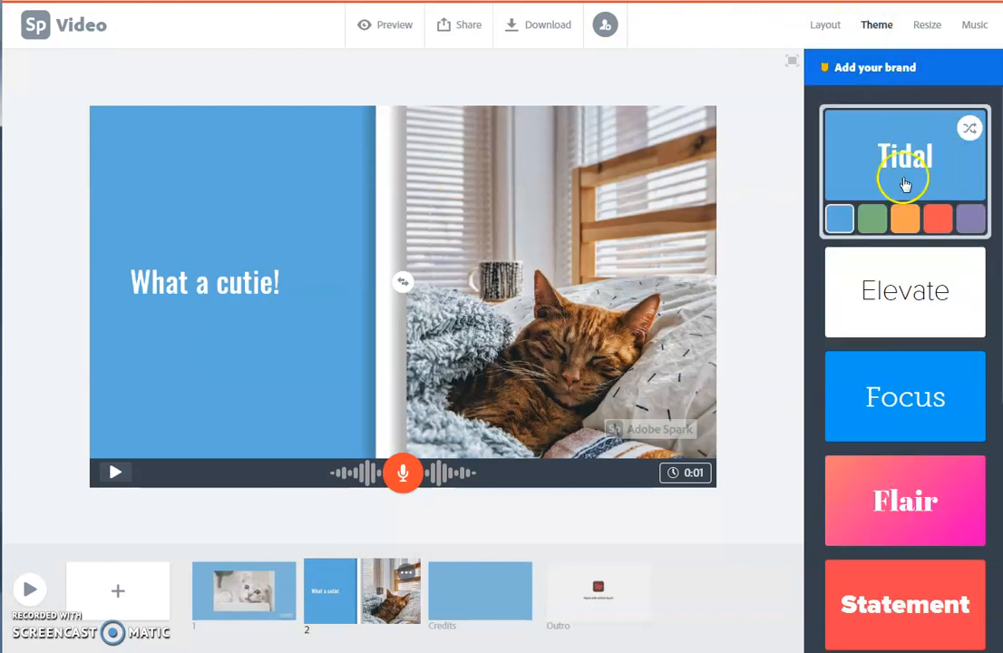
left_click(879, 513)
left_click(839, 532)
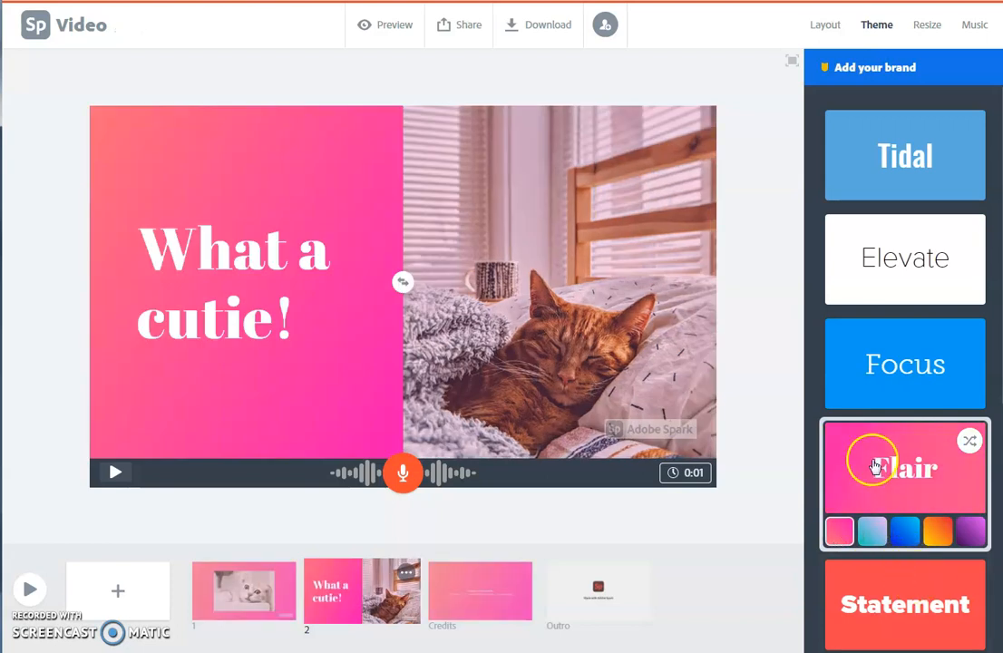
scroll(825, 458, "down", 2)
scroll(843, 465, "down", 1)
scroll(880, 458, "up", 3)
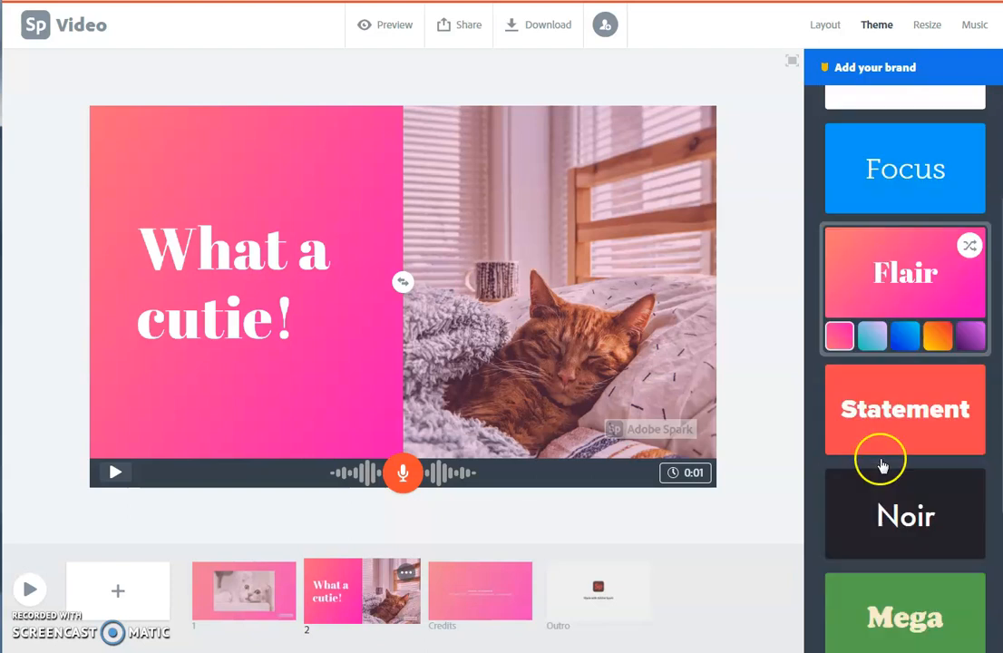
- Examine the Widescreen and Square format options and the list of background music tracks
left_click(923, 24)
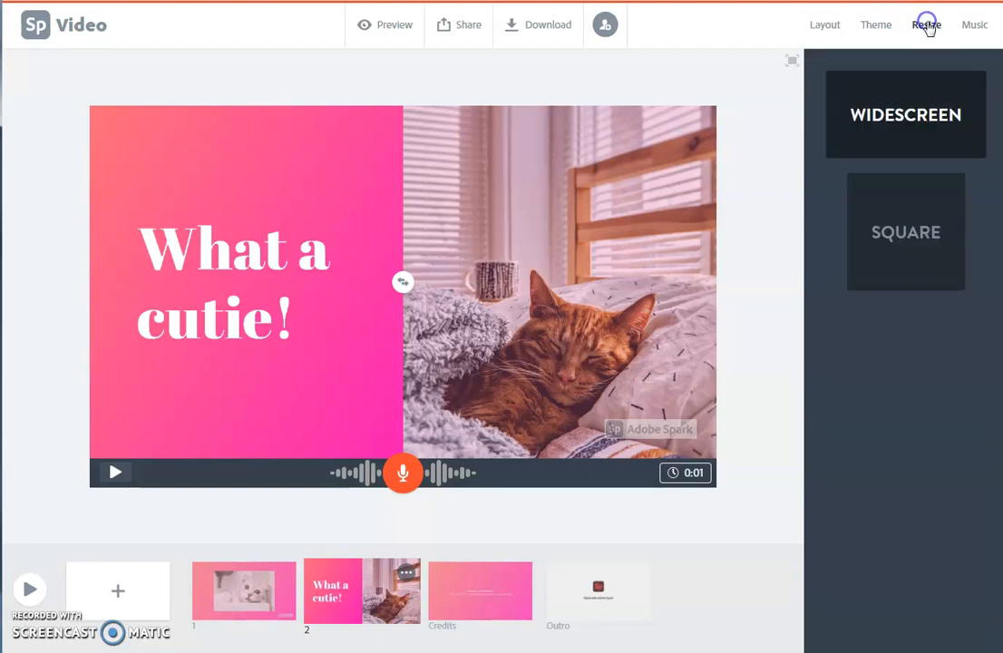
left_click(893, 229)
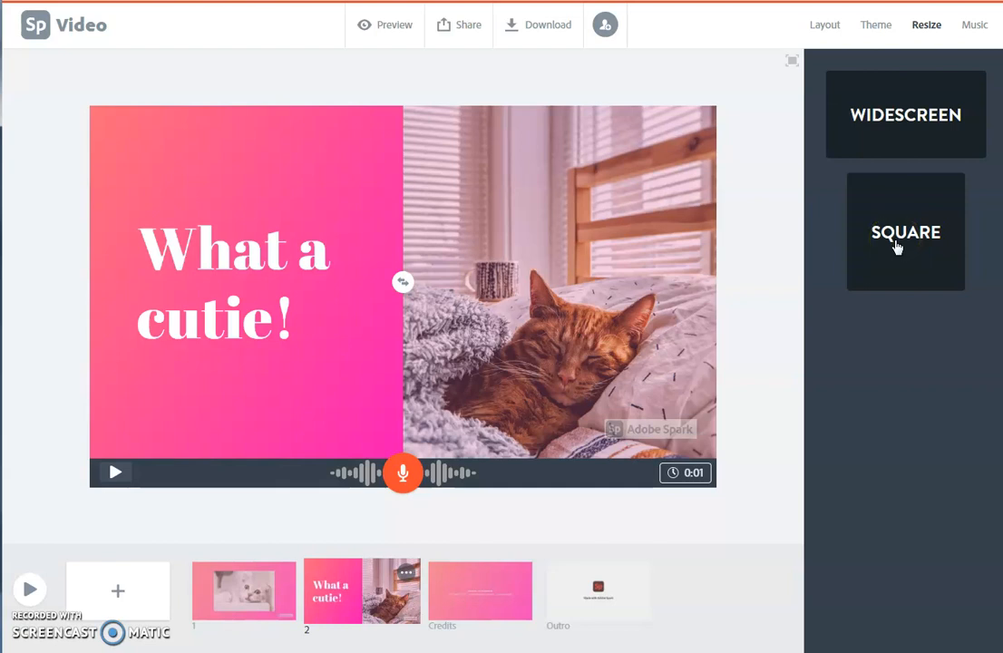
left_click(966, 83)
left_click(973, 24)
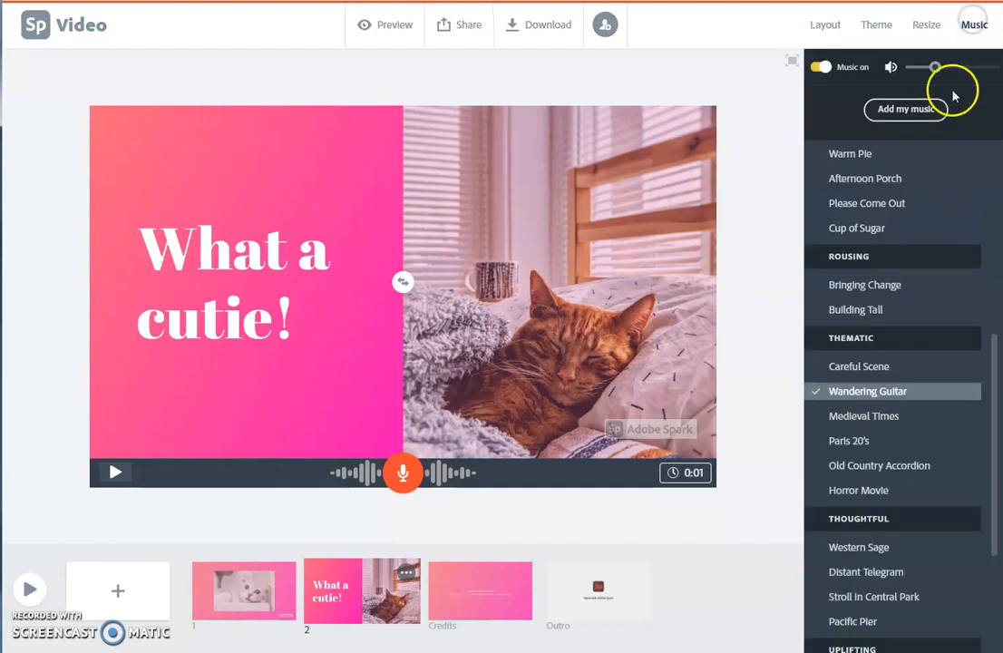
triple_click(773, 544)
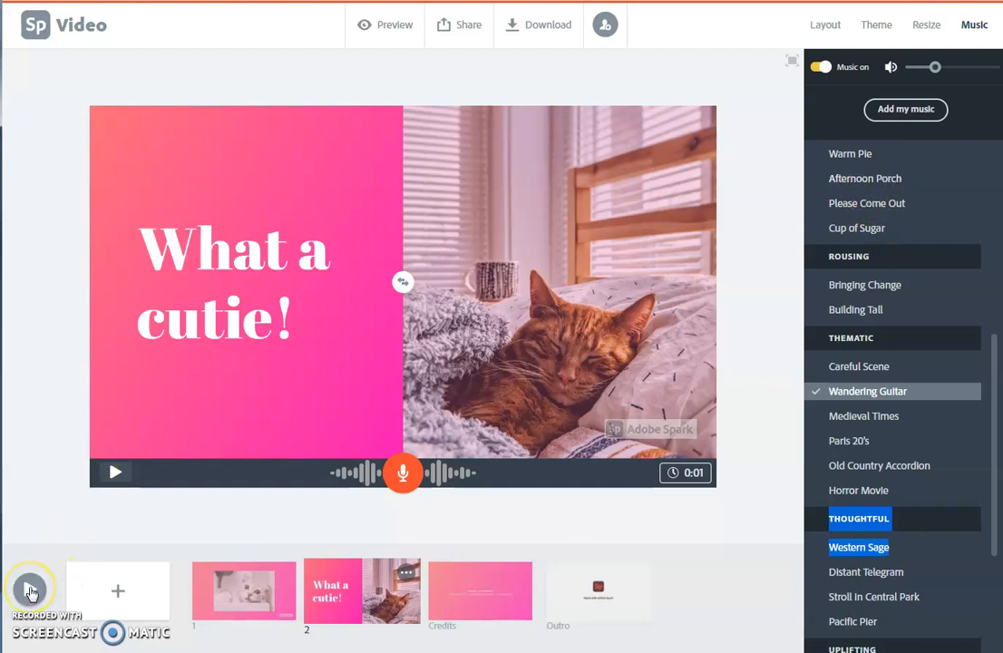
- Preview the whole video from the first slide to the credits and close the preview
left_click(30, 591)
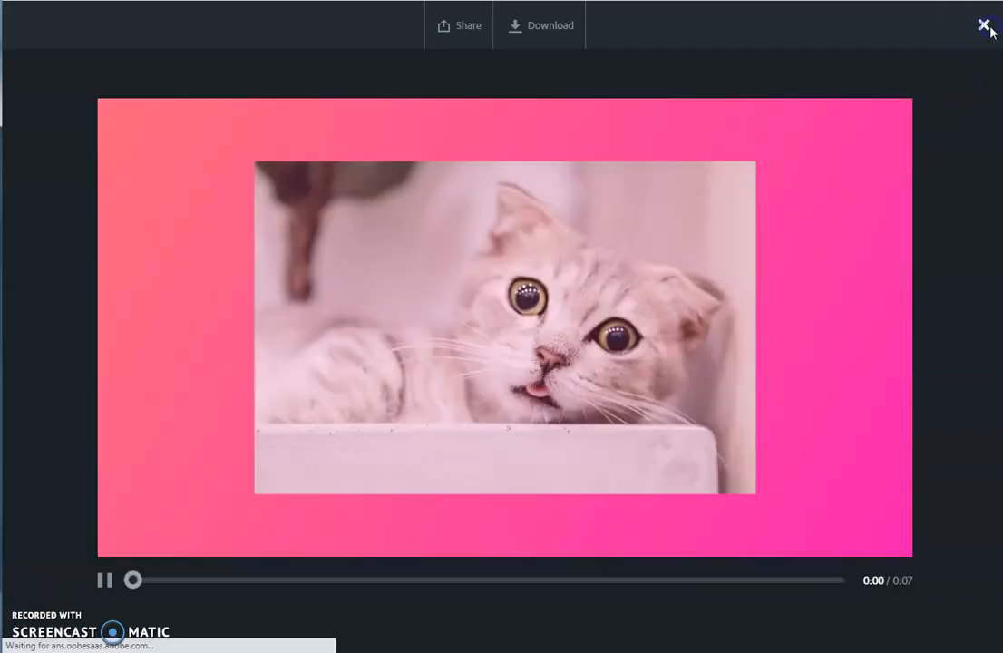
left_click(985, 27)
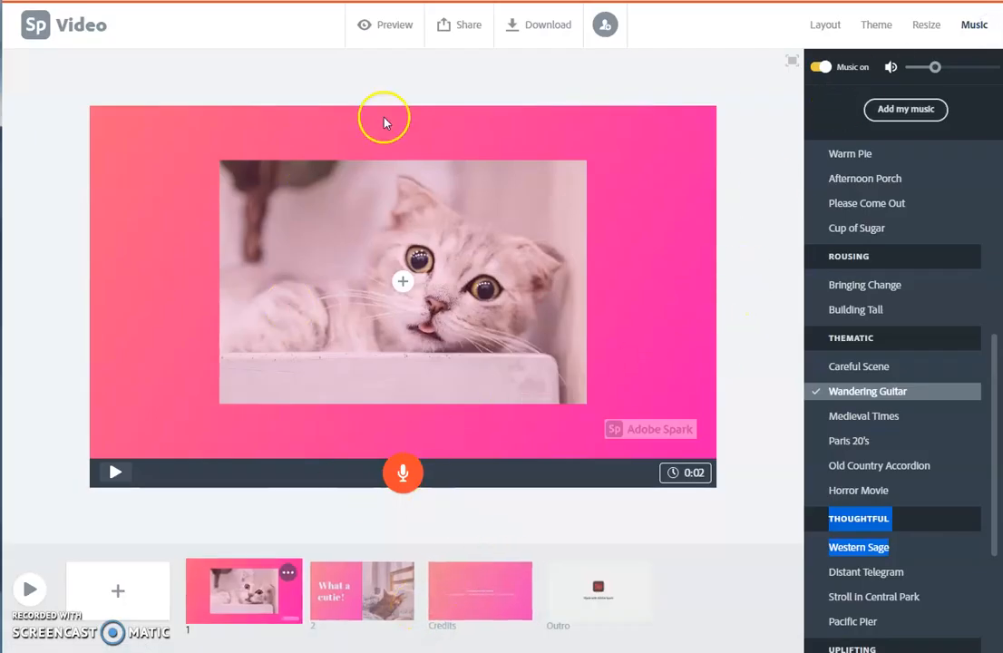
- Leave the video editor for the Spark home page and look over the templates and recent projects
left_click(30, 29)
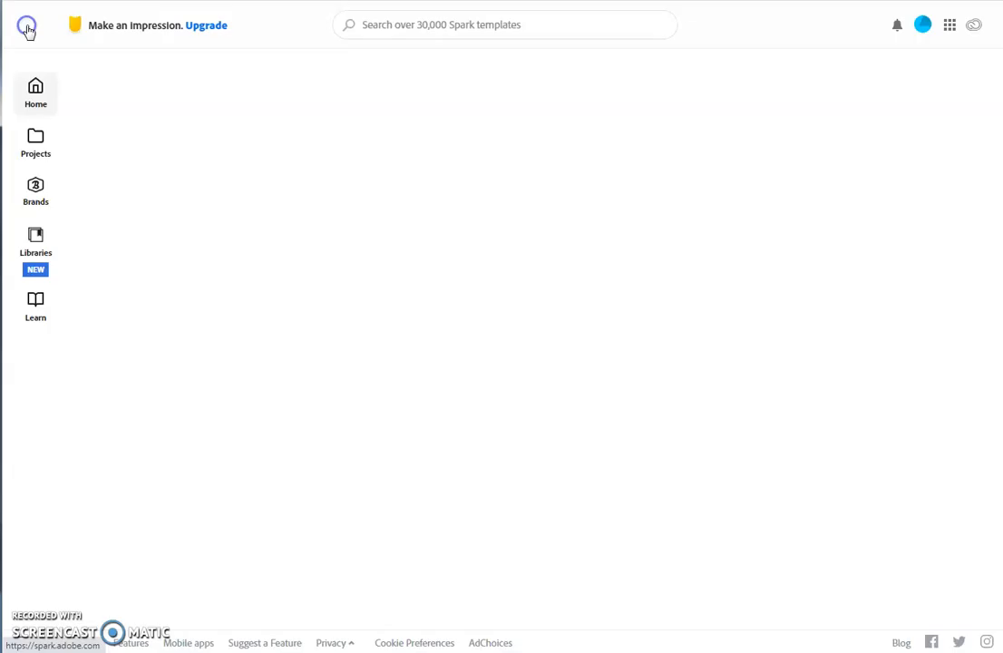
scroll(139, 236, "down", 2)
scroll(139, 235, "down", 2)
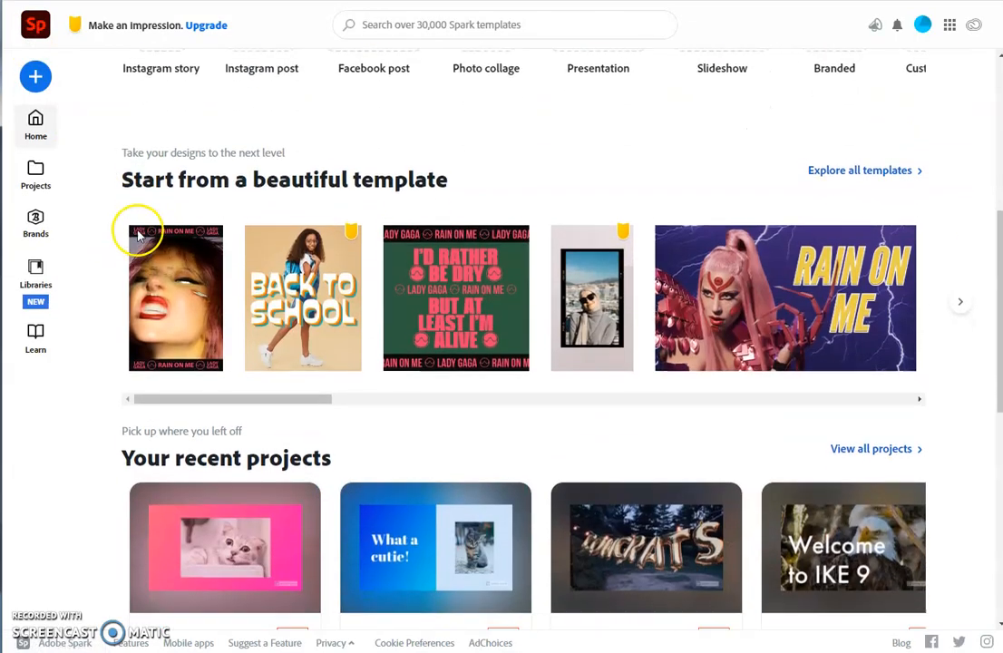
scroll(138, 235, "up", 1)
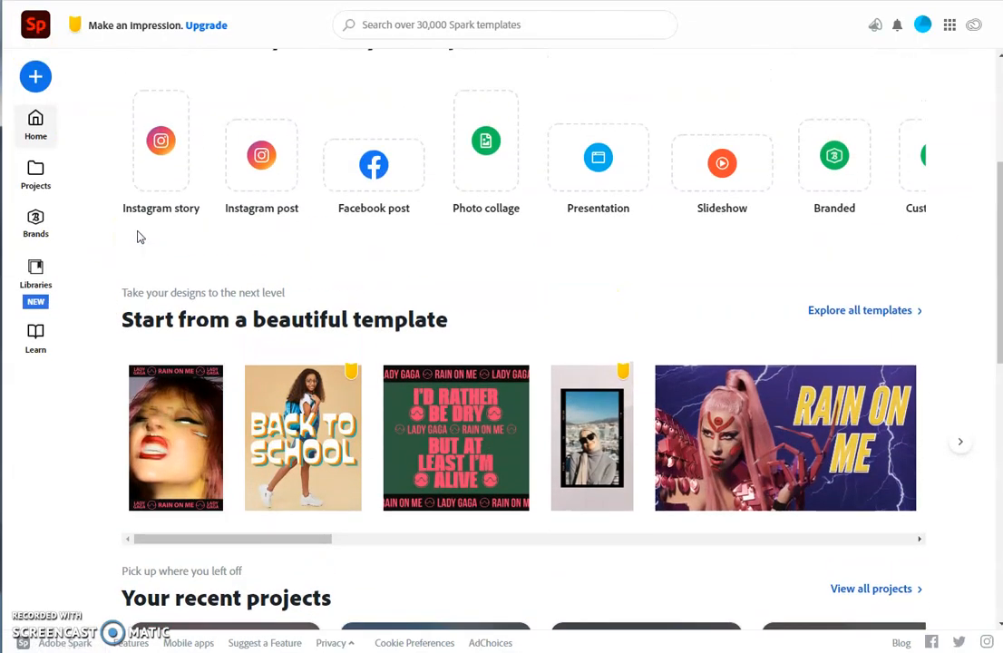